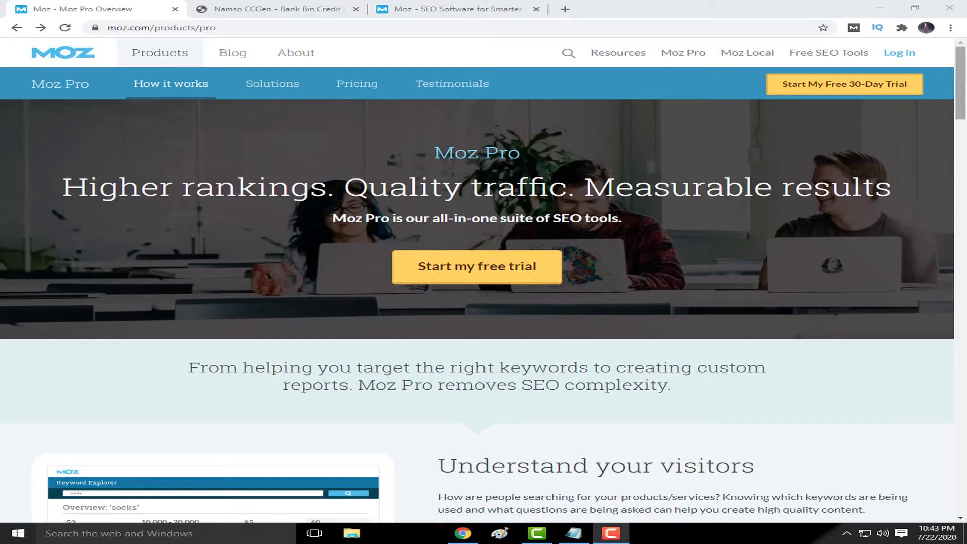
mouse_move(963, 83)
left_mouse_down()
mouse_move(964, 258)
mouse_move(964, 60)
left_mouse_up()
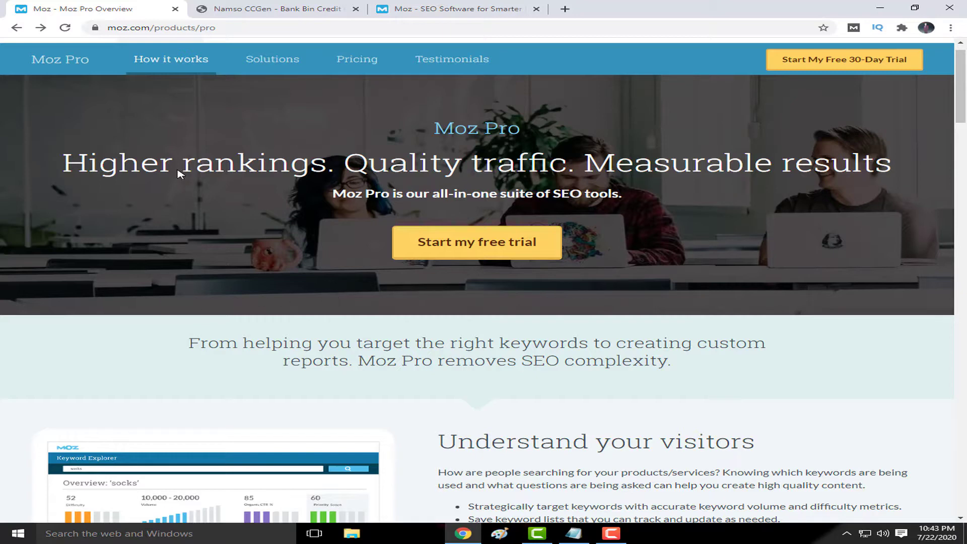
- Reload the Moz Pro overview page from the address bar
left_click(241, 28)
left_click(255, 29)
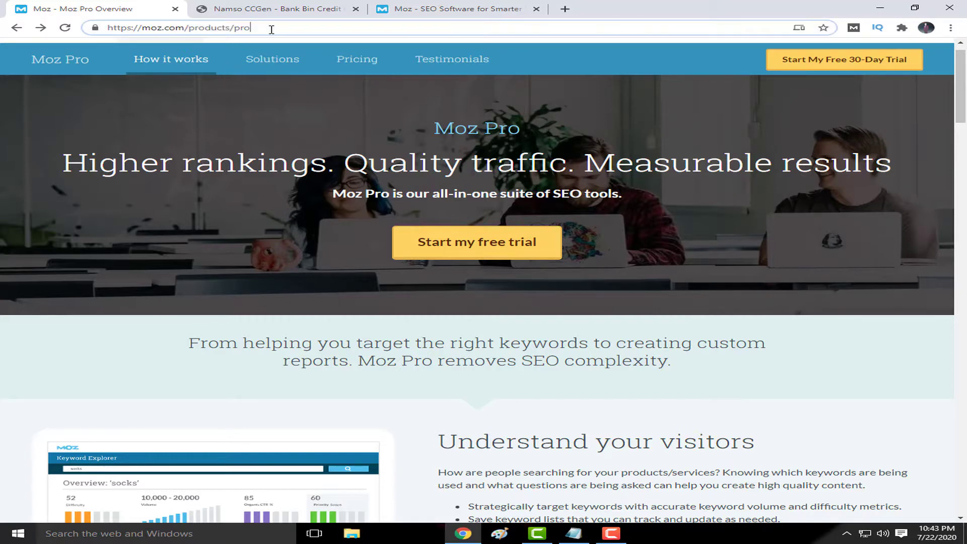
key("Return")
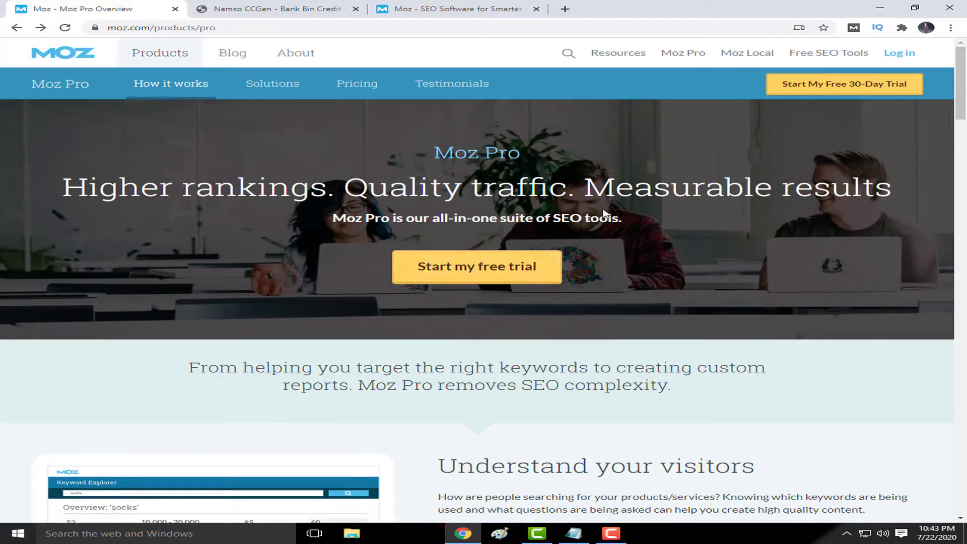
- Go to the Moz login page, view the sign-up form, then return to the login form
left_click(899, 53)
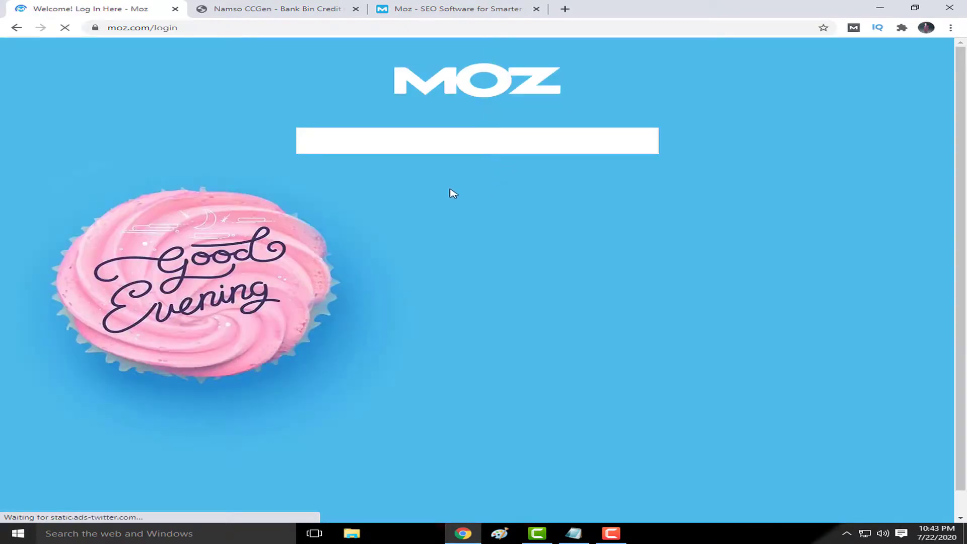
left_click(435, 218)
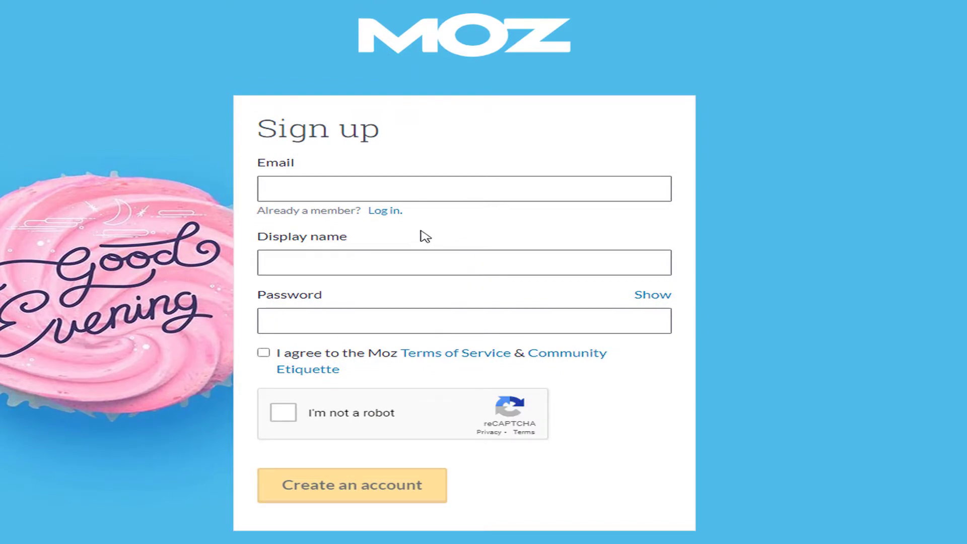
left_click(384, 213)
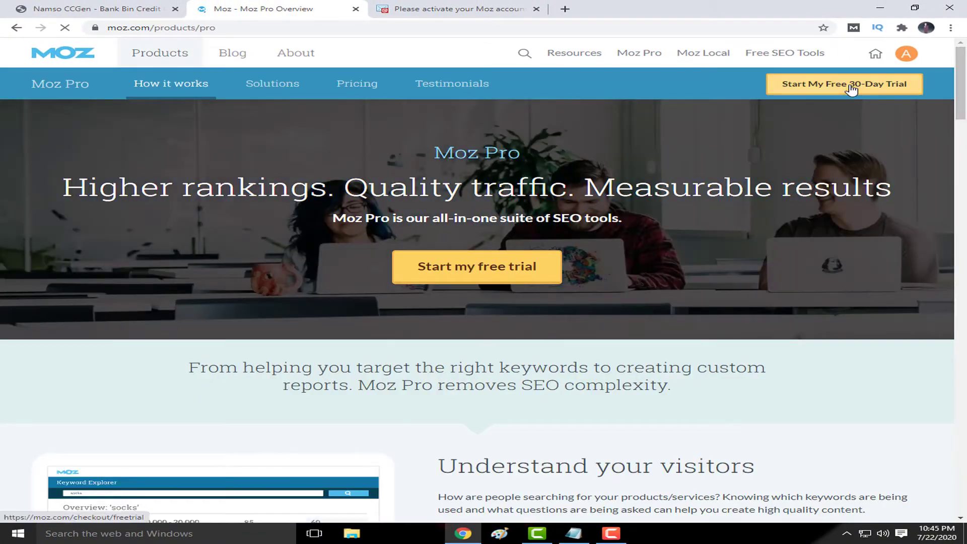
- Start the Moz Pro free-trial checkout with company size 51-200 and industry Education
left_click(851, 89)
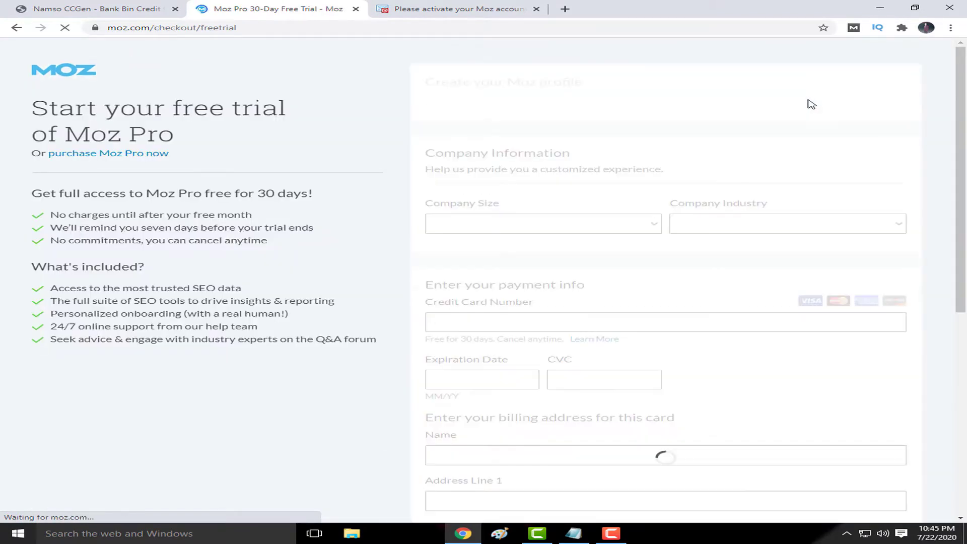
scroll(964, 161, "down", 1)
mouse_move(964, 160)
left_mouse_down()
mouse_move(964, 228)
mouse_move(965, 134)
left_mouse_up()
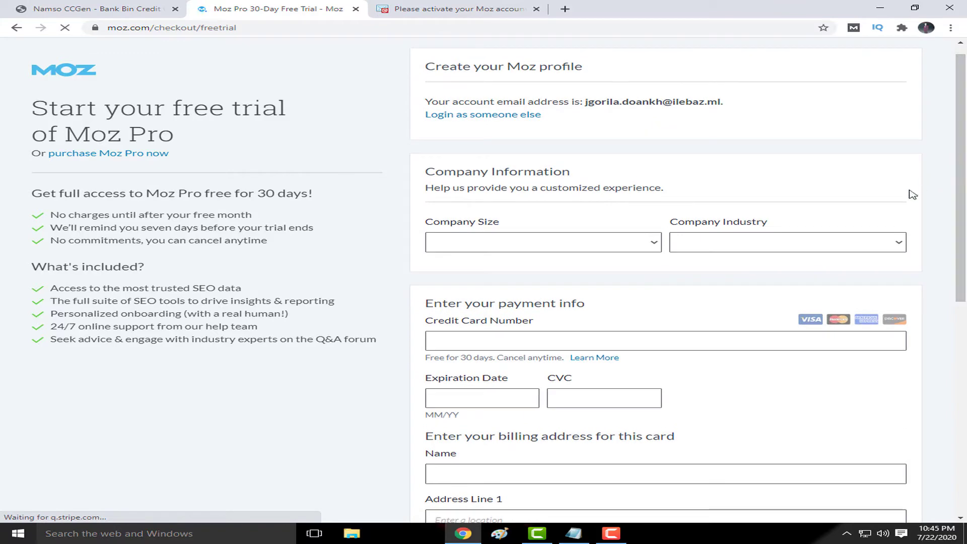
left_click(647, 237)
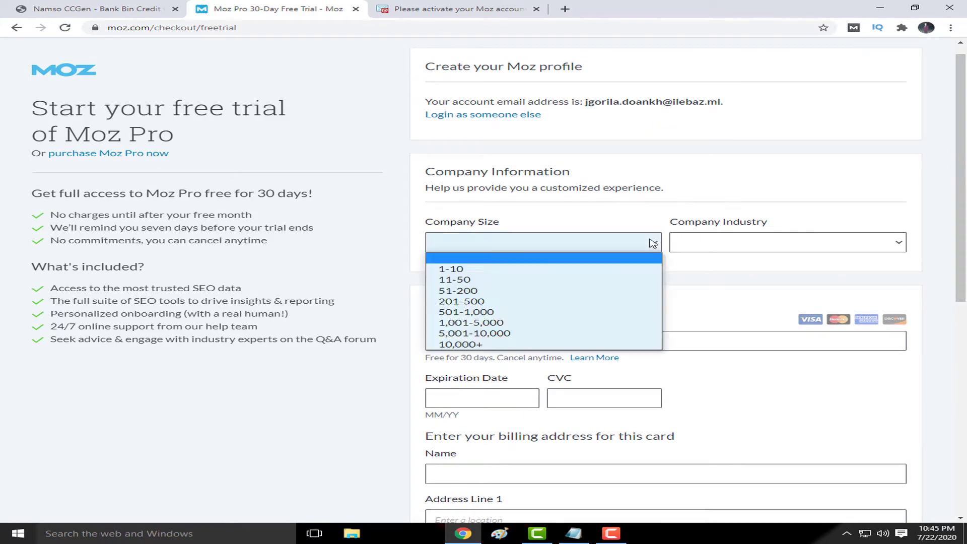
left_click(604, 287)
left_click(814, 250)
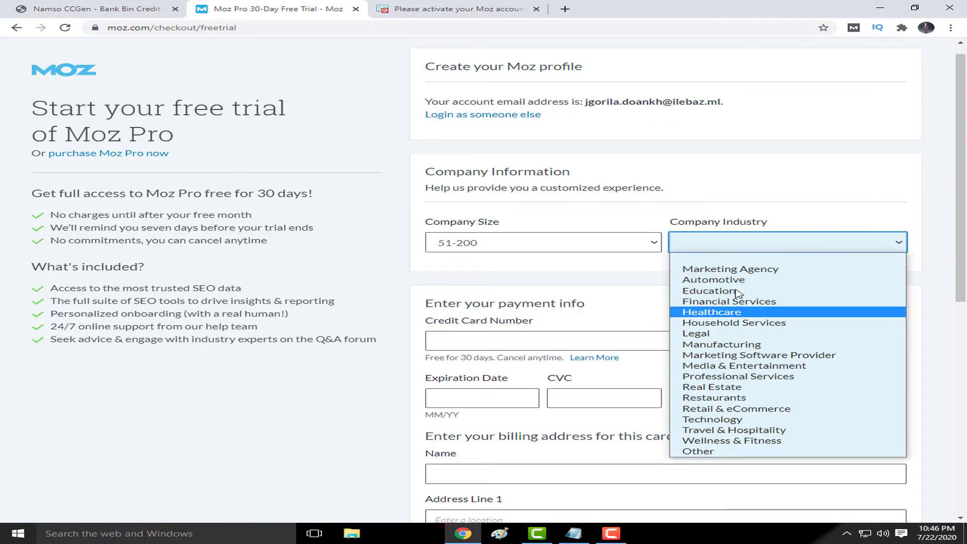
left_click(737, 293)
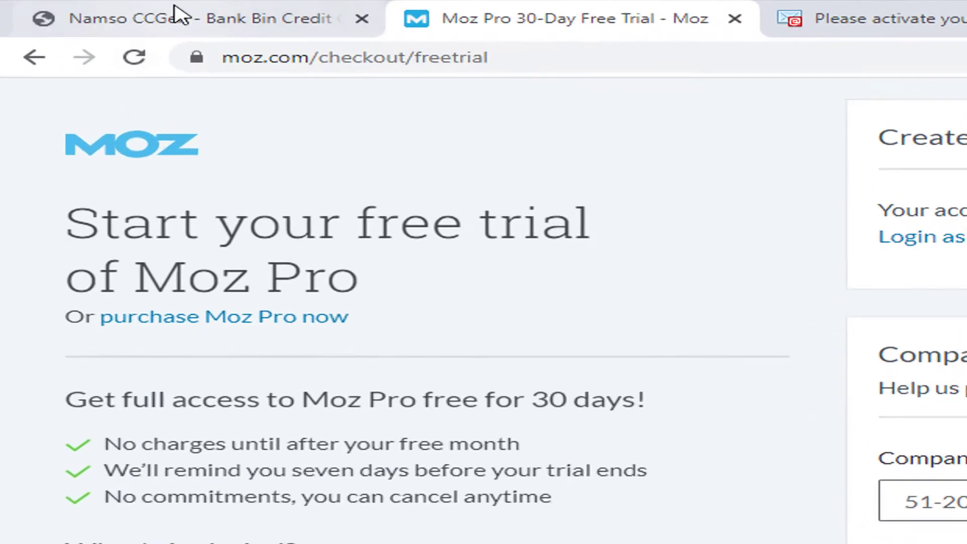
left_click(87, 7)
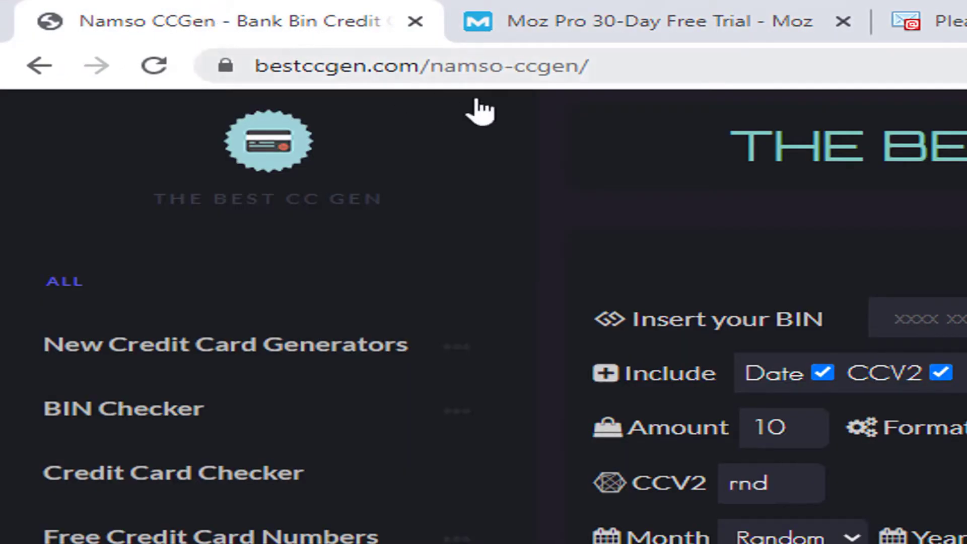
- Fill the Namso CCGen BIN field with 527253 from the notes and generate ten cards
left_click(647, 65)
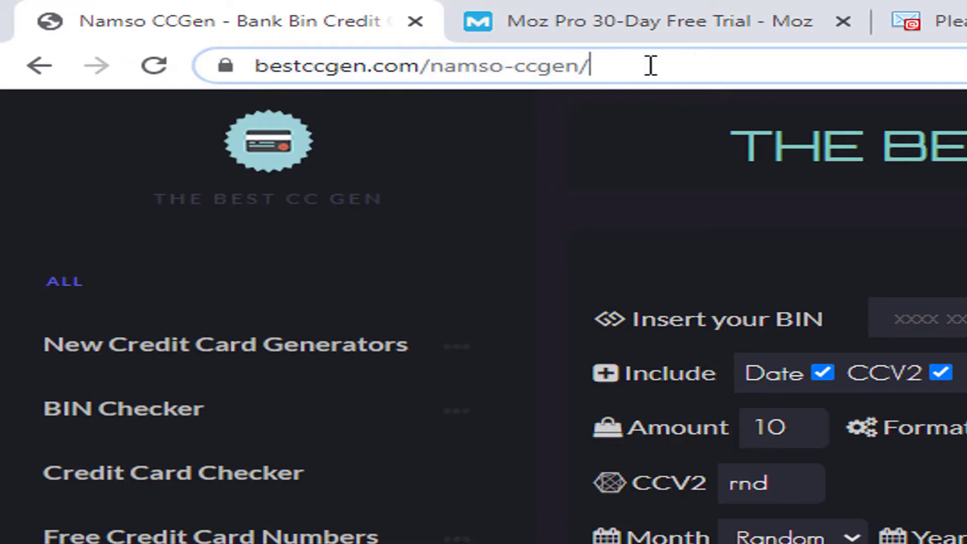
left_click(679, 64)
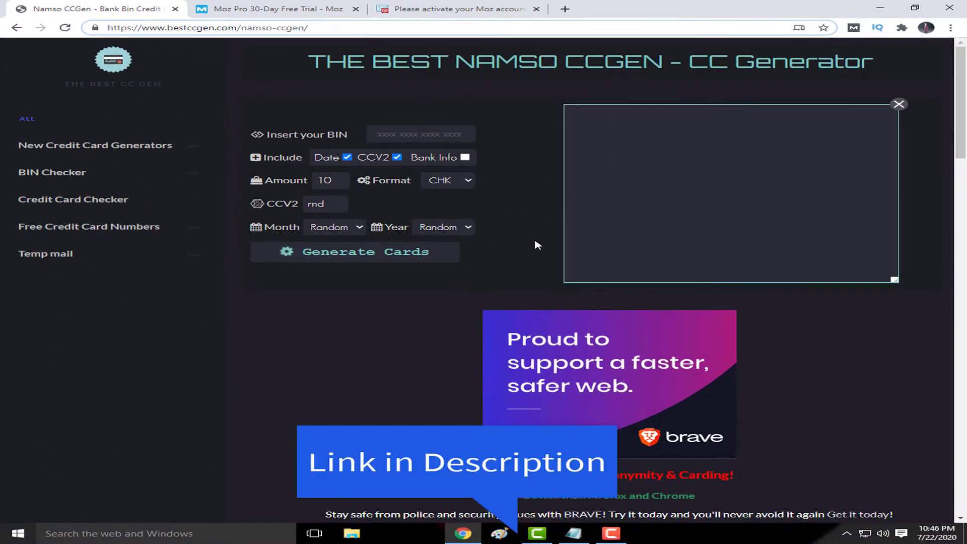
left_click(407, 134)
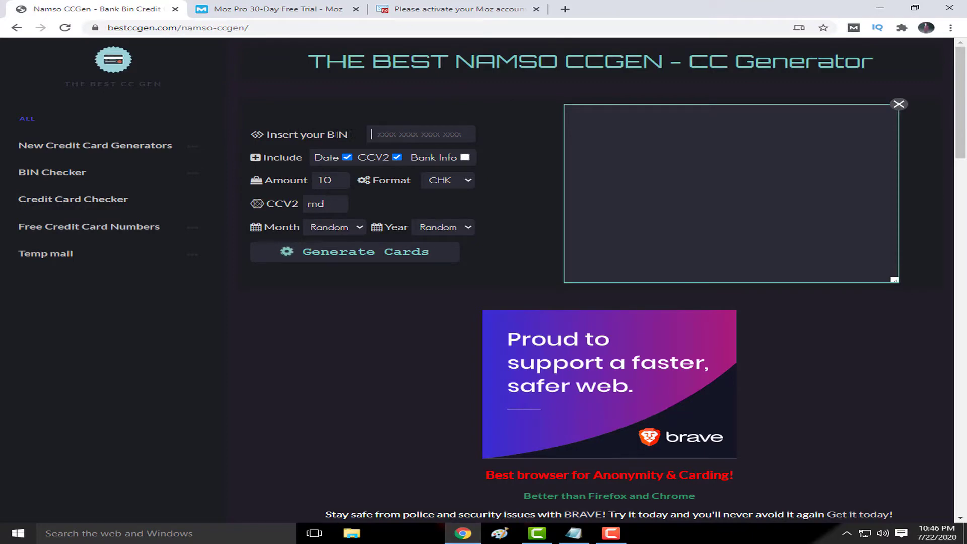
left_click(573, 533)
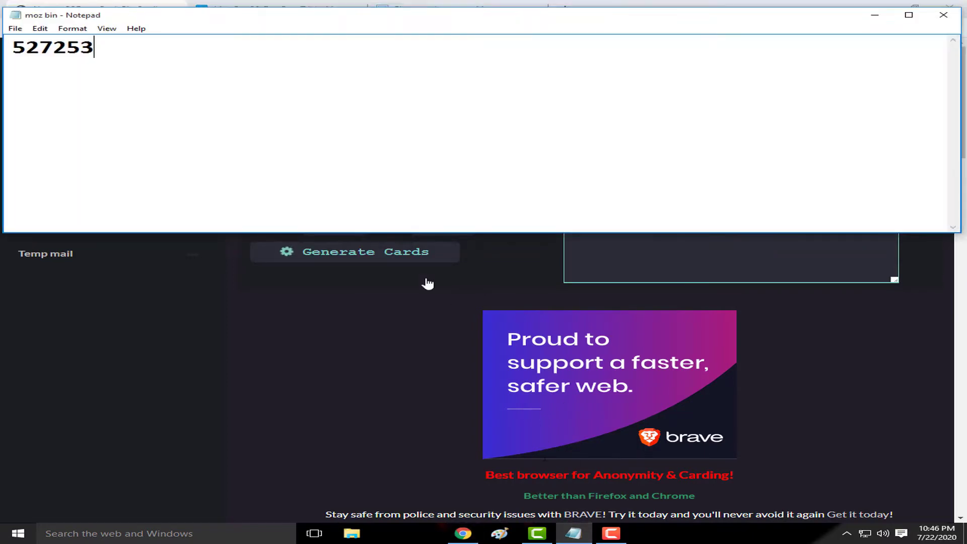
left_click_drag(157, 62, 6, 40)
key("ctrl+c")
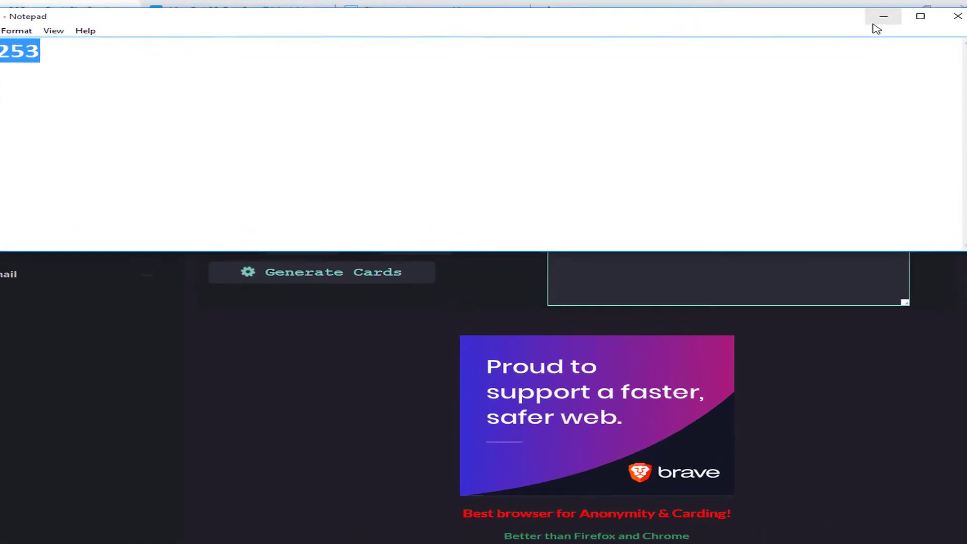
left_click(874, 14)
left_click(286, 198)
key("ctrl+v")
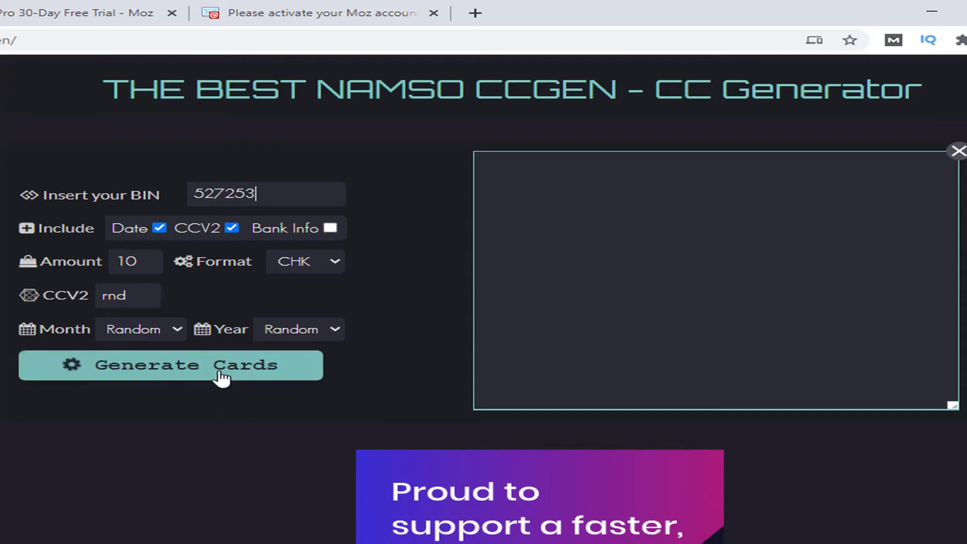
left_click(220, 376)
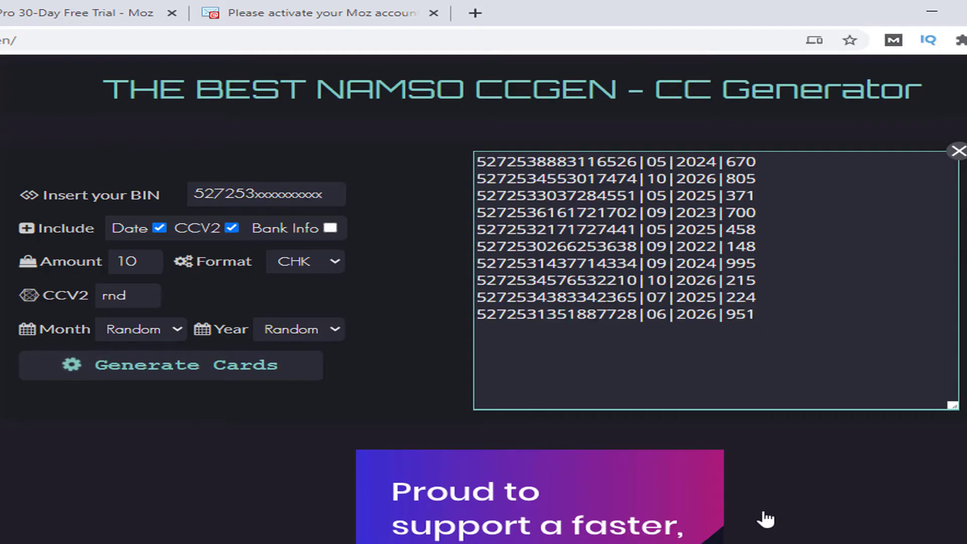
- Select the first generated card number in the result list for copying
mouse_move(820, 332)
left_mouse_down()
mouse_move(635, 263)
mouse_move(529, 161)
left_mouse_up()
left_click(543, 180)
left_click_drag(640, 162, 476, 161)
left_click(506, 155)
left_click_drag(645, 162, 479, 161)
- Paste the first generated card number into the Moz checkout's Credit Card Number field
left_click(278, 9)
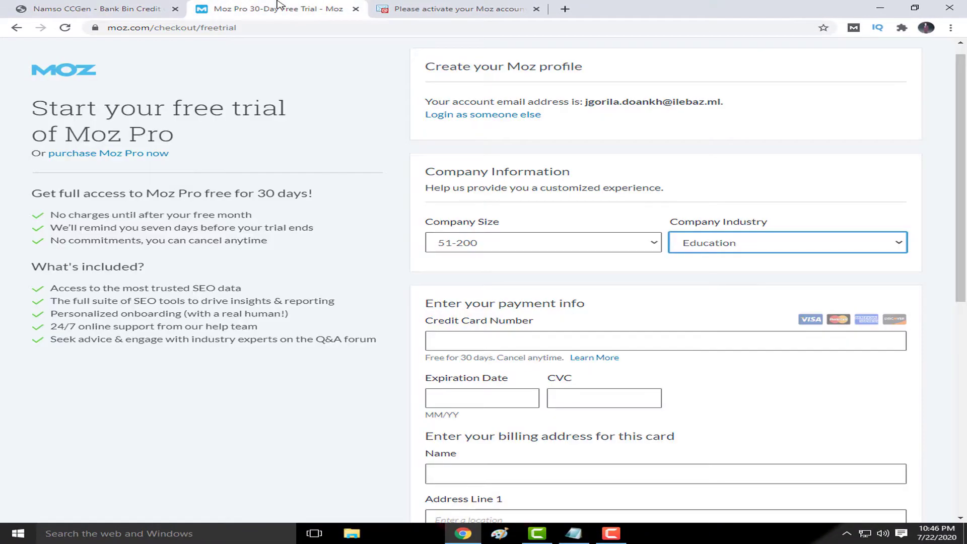
left_click(508, 337)
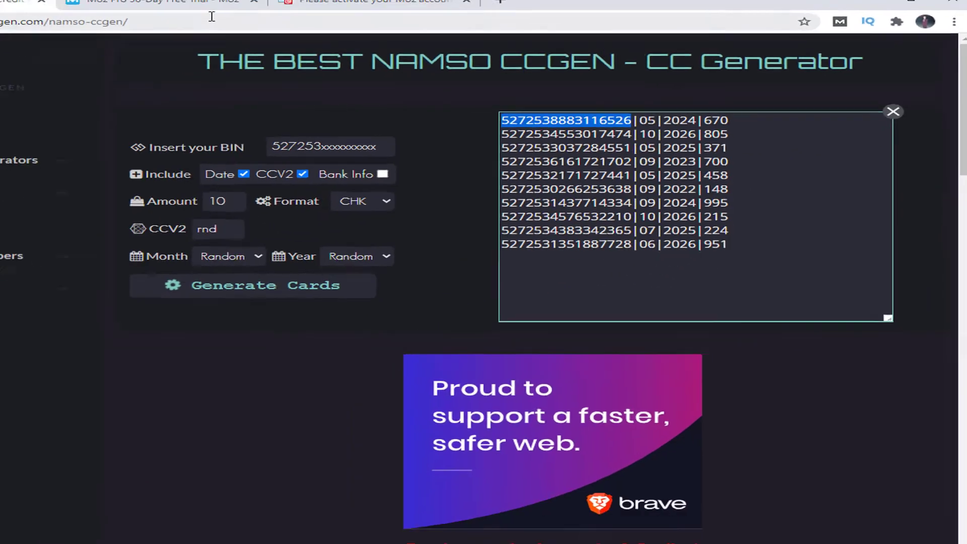
left_click(316, 8)
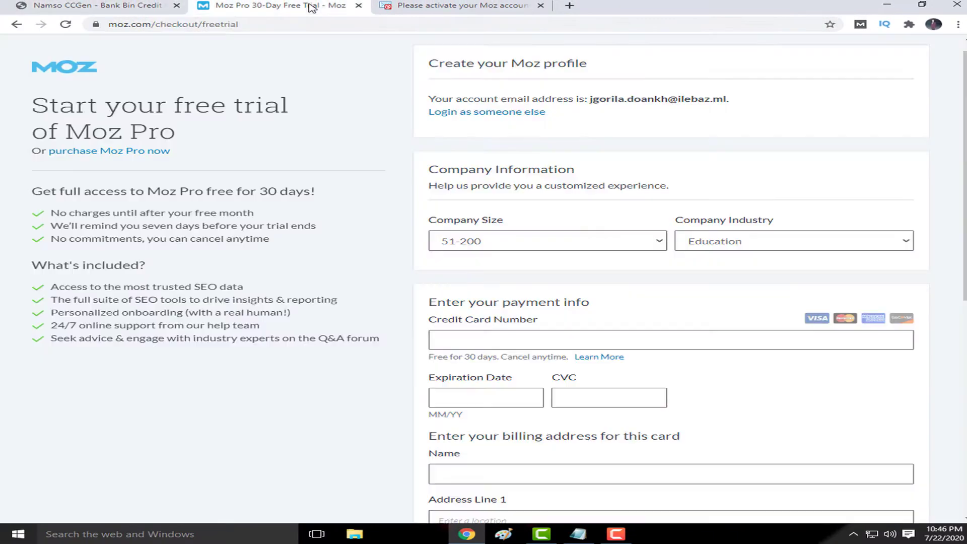
left_click(493, 333)
key("ctrl+v")
left_click(488, 396)
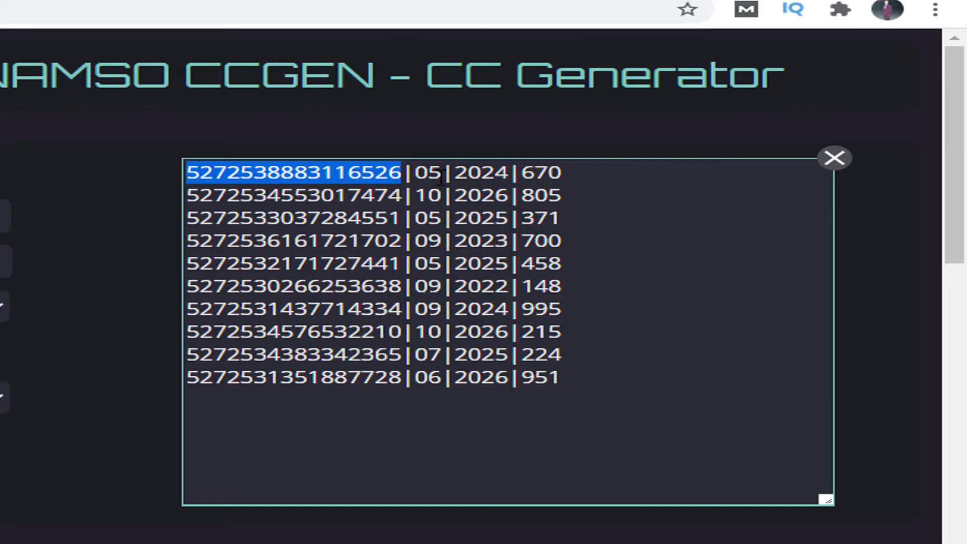
- Enter the card's expiration date 05 / 24 into the checkout
double_click(429, 172)
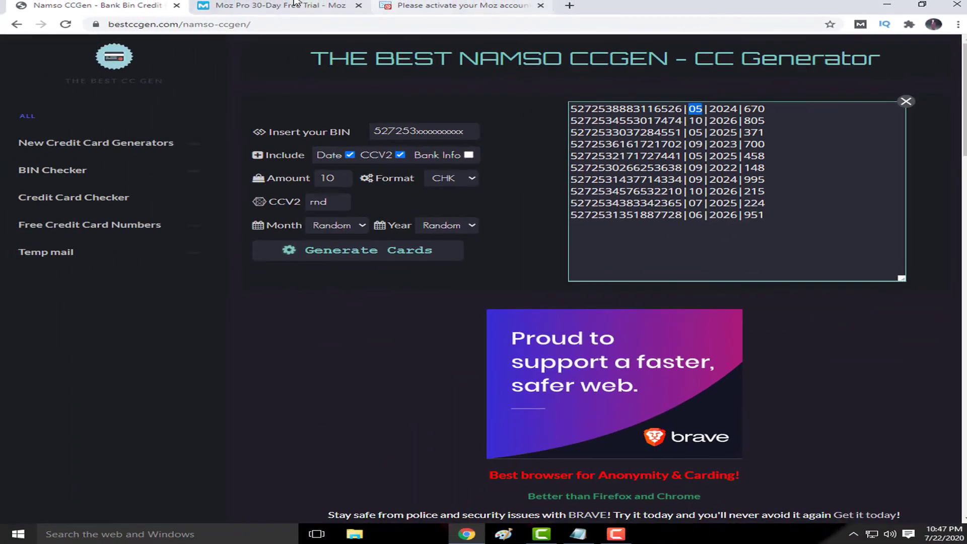
left_click(295, 4)
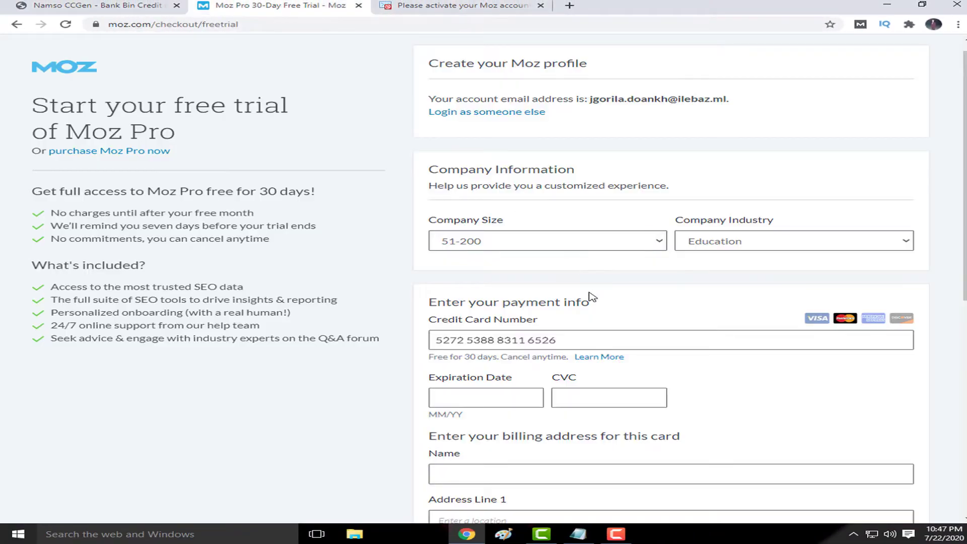
left_click(508, 395)
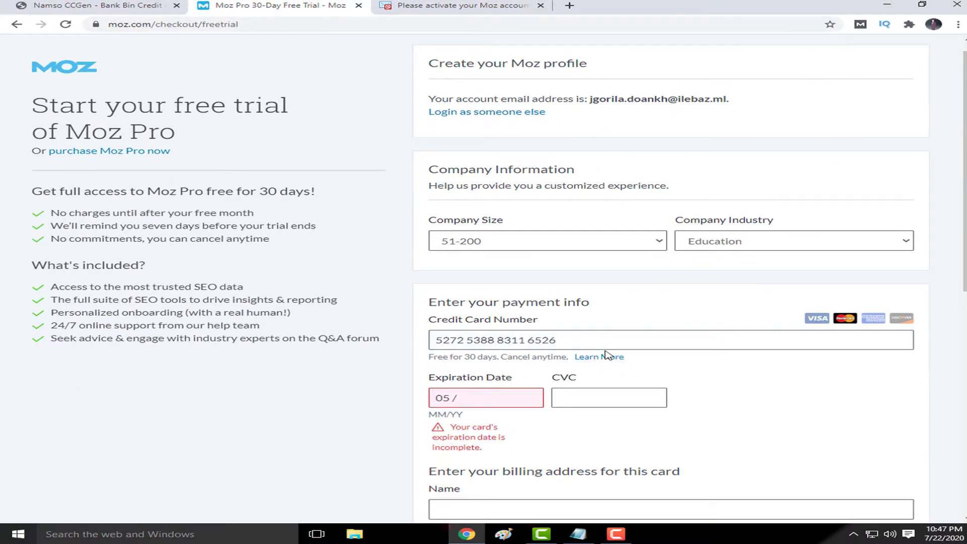
type("24")
left_click(582, 395)
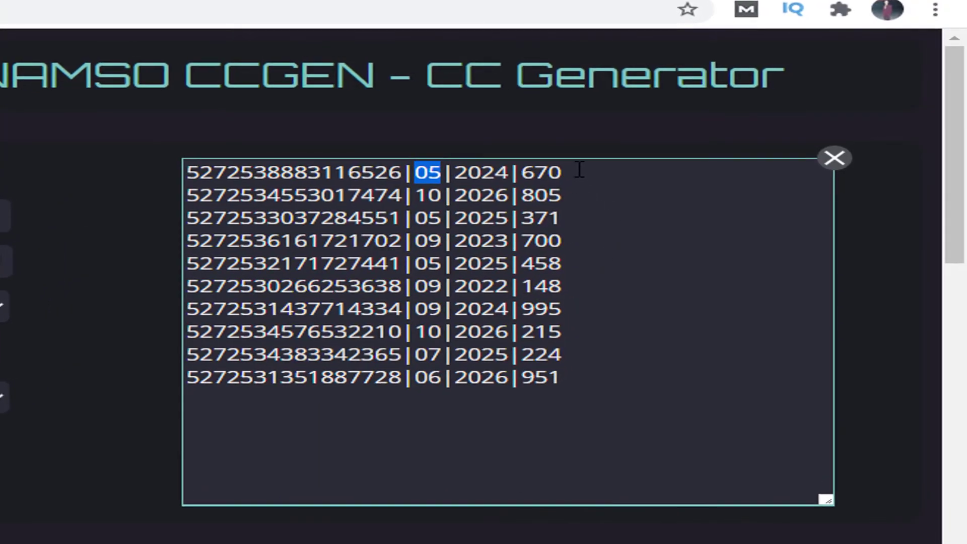
left_click_drag(579, 170, 528, 169)
left_click(528, 167)
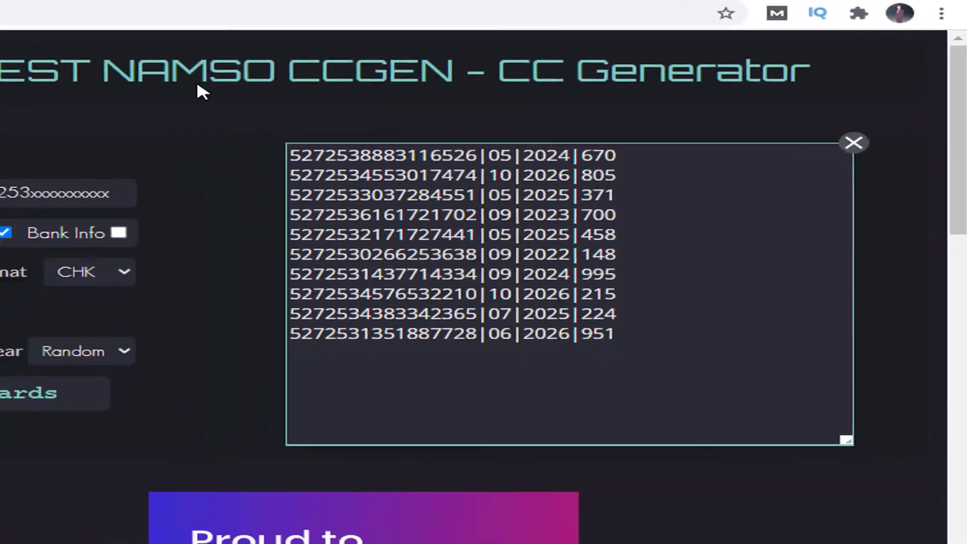
left_click(254, 7)
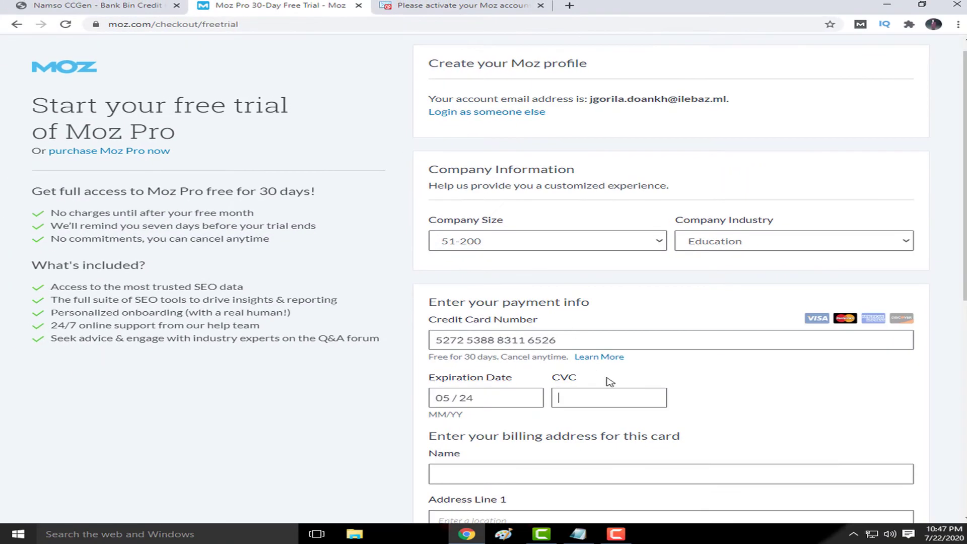
left_click(617, 396)
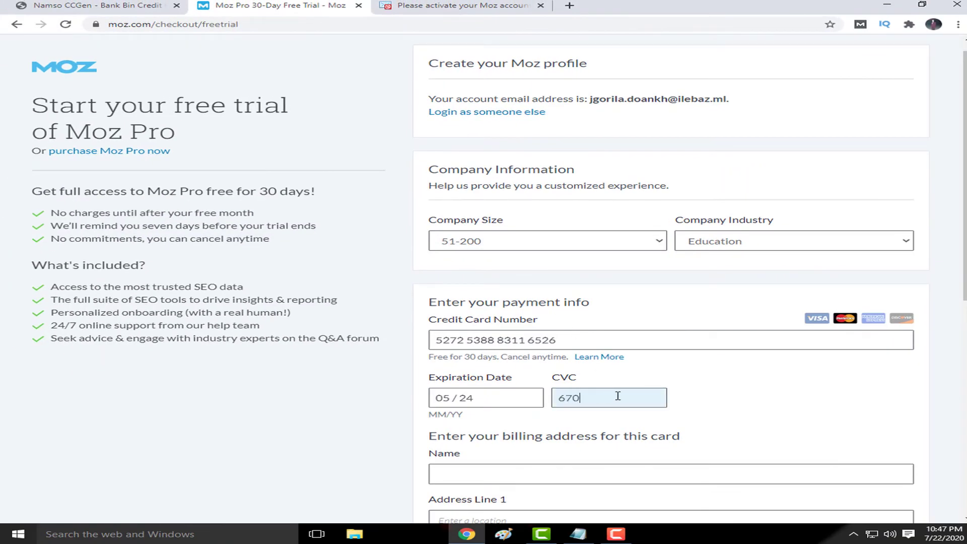
scroll(675, 376, "down", 2)
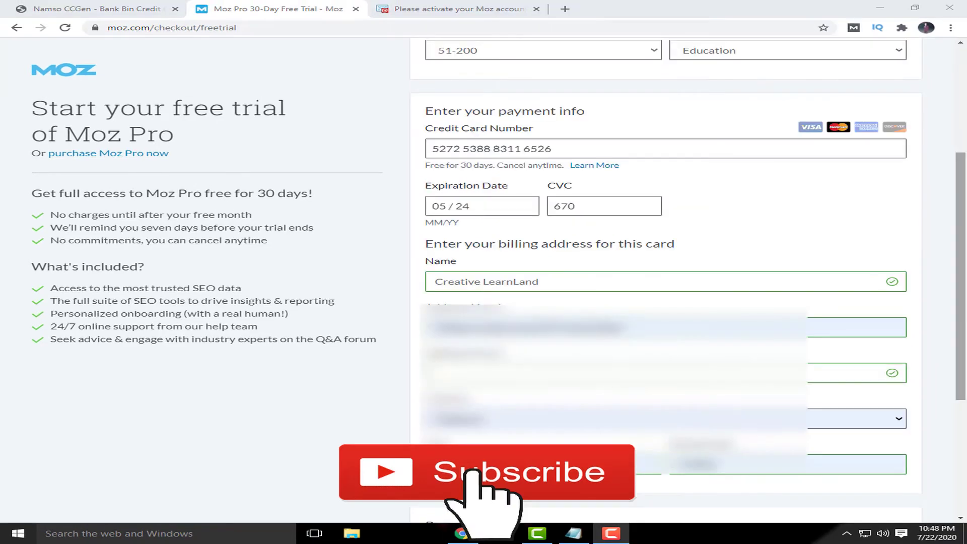
left_click_drag(962, 275, 963, 387)
- Accept the terms of service and submit the Moz Pro free-trial sign-up
left_click(430, 420)
left_click(453, 492)
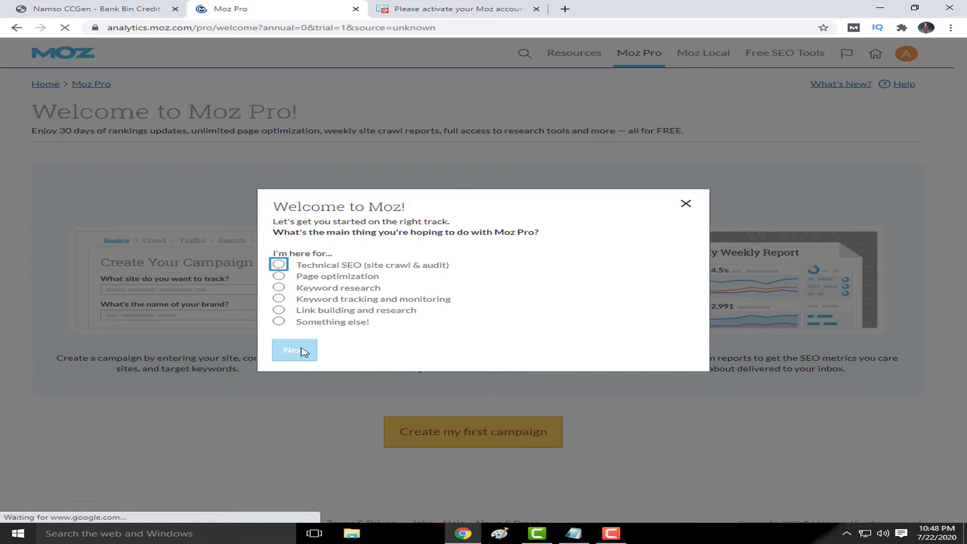
- Choose Technical SEO as the main goal and finish onboarding into Moz Pro Home
left_click(279, 267)
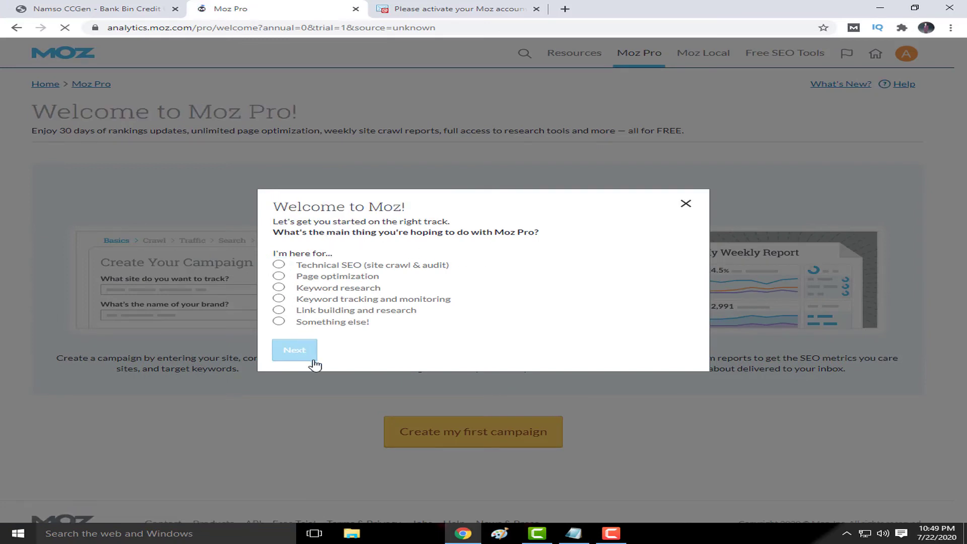
left_click(278, 265)
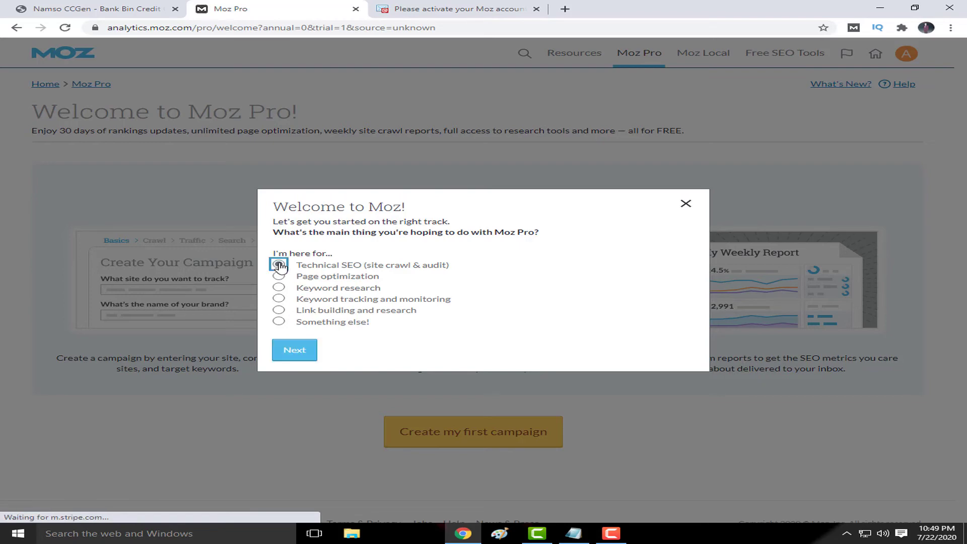
left_click(294, 349)
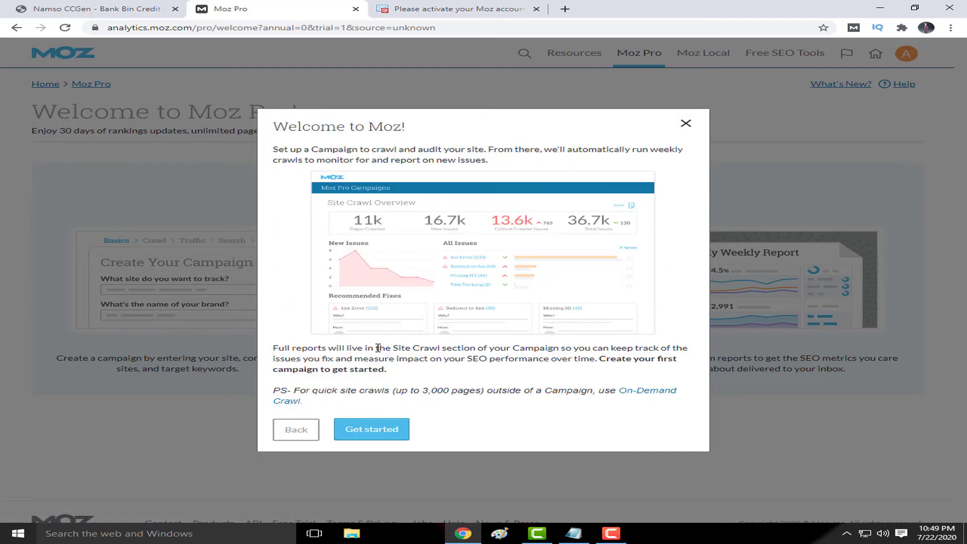
left_click(388, 428)
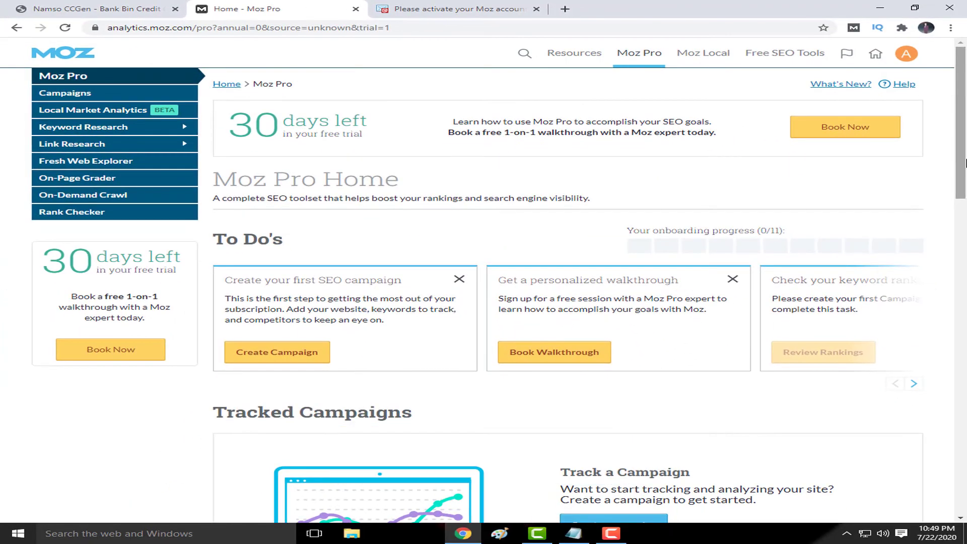
scroll(964, 199, "down", 2)
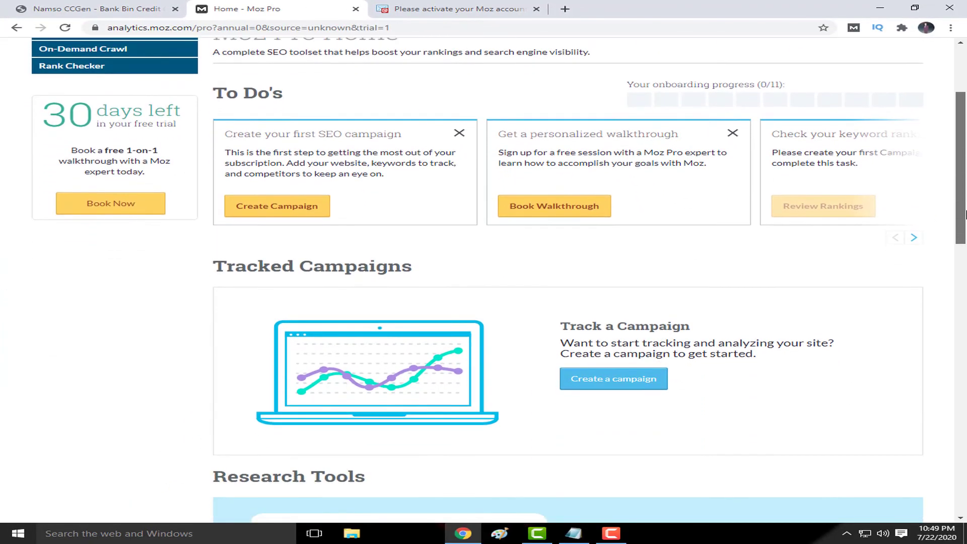
scroll(965, 215, "down", 2)
scroll(965, 216, "up", 4)
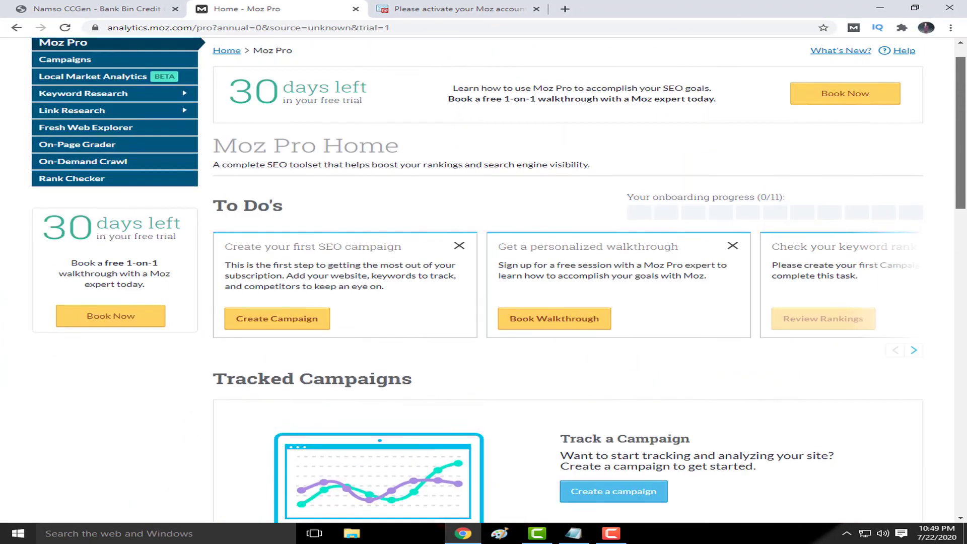
scroll(742, 148, "up", 1)
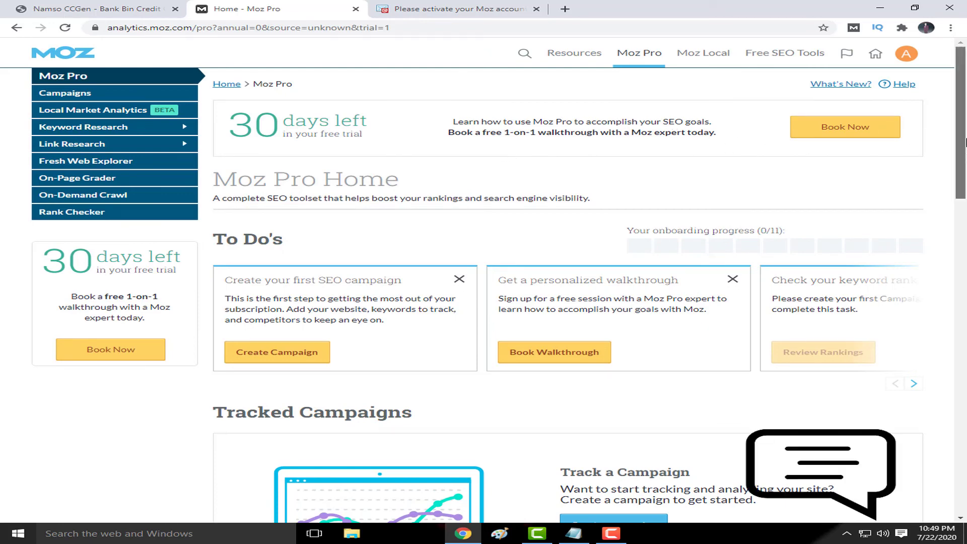
scroll(965, 134, "down", 1)
scroll(965, 135, "down", 2)
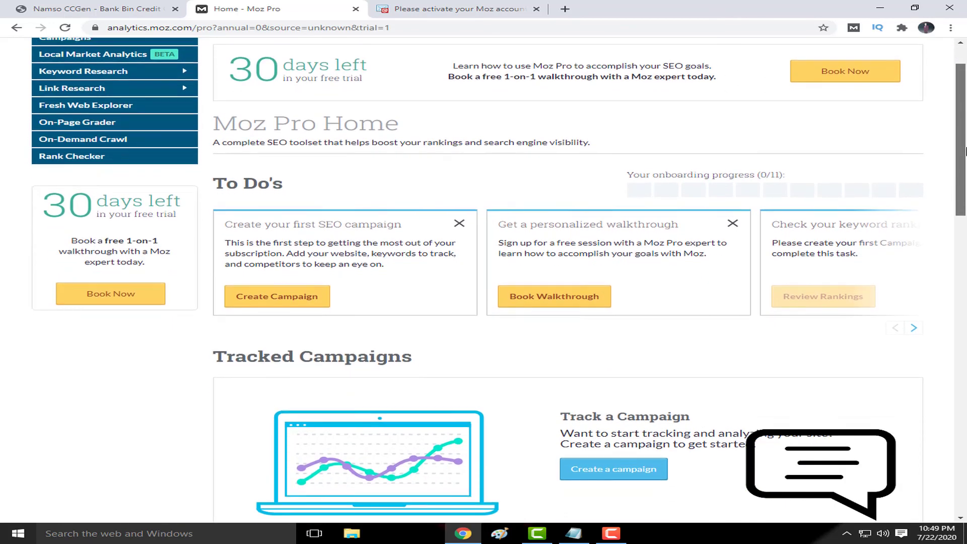
scroll(965, 135, "up", 2)
scroll(965, 135, "up", 1)
scroll(650, 119, "down", 2)
scroll(651, 118, "down", 3)
scroll(651, 118, "up", 2)
scroll(651, 119, "up", 3)
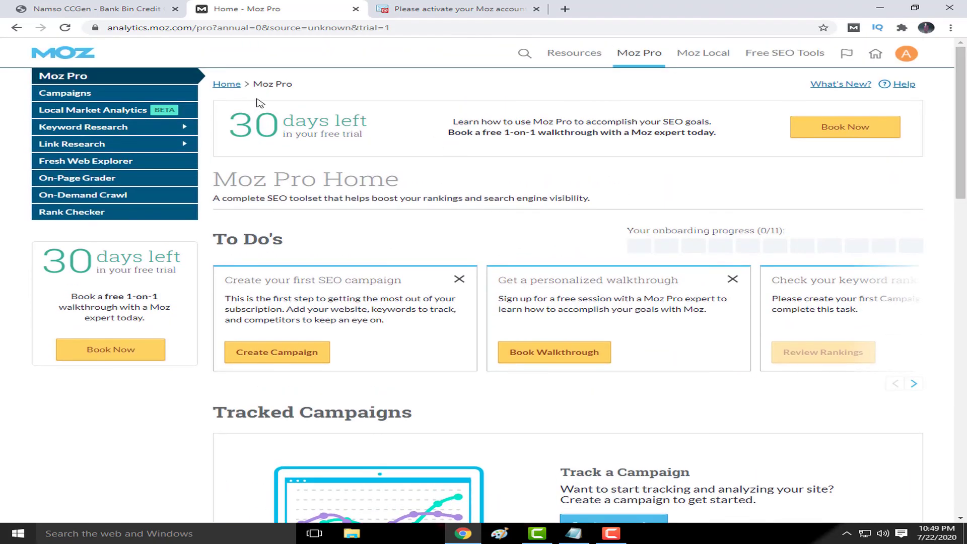
left_click_drag(304, 87, 251, 85)
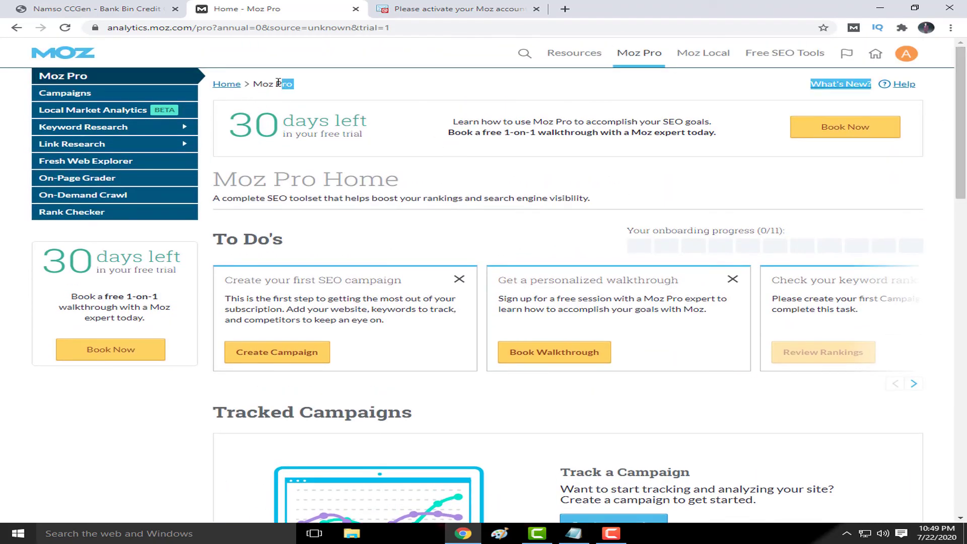
left_click(320, 92)
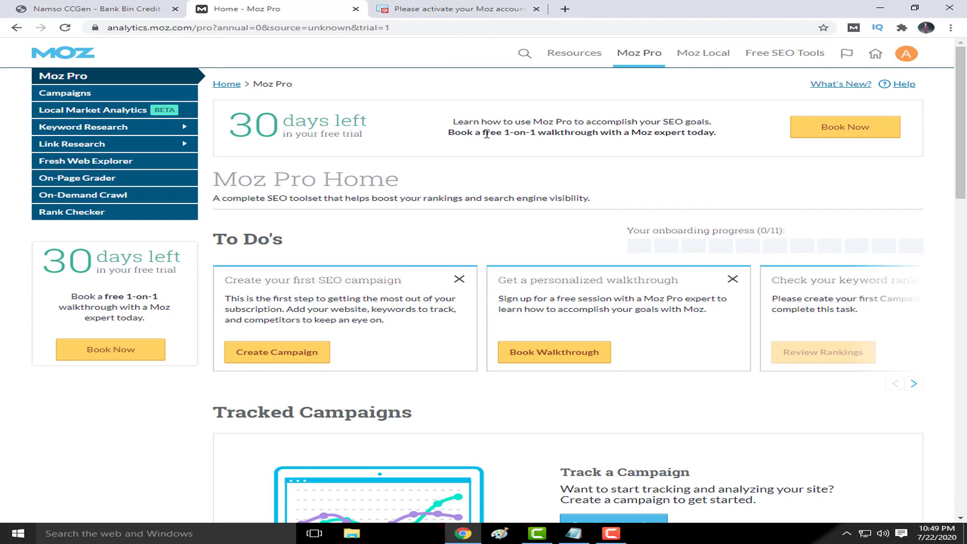
left_click_drag(965, 121, 965, 166)
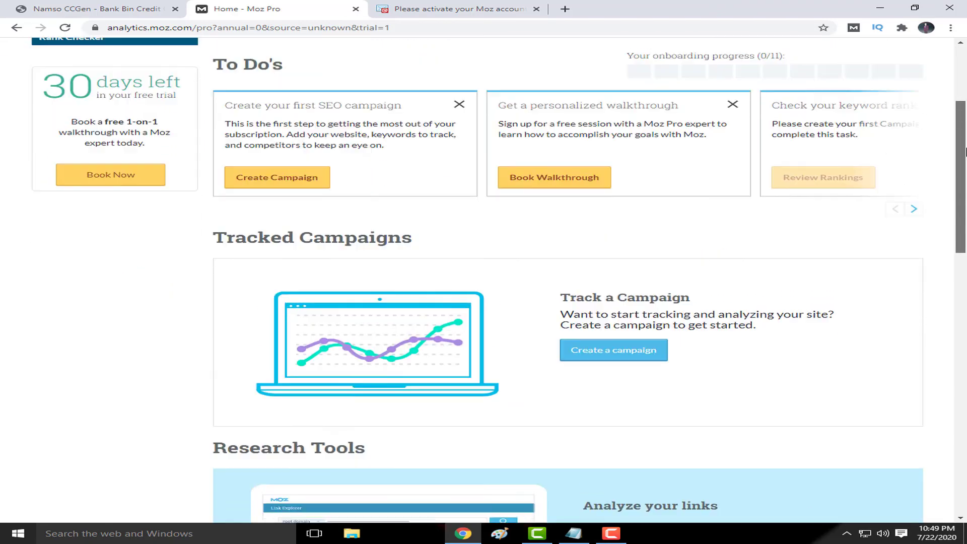
scroll(336, 132, "up", 2)
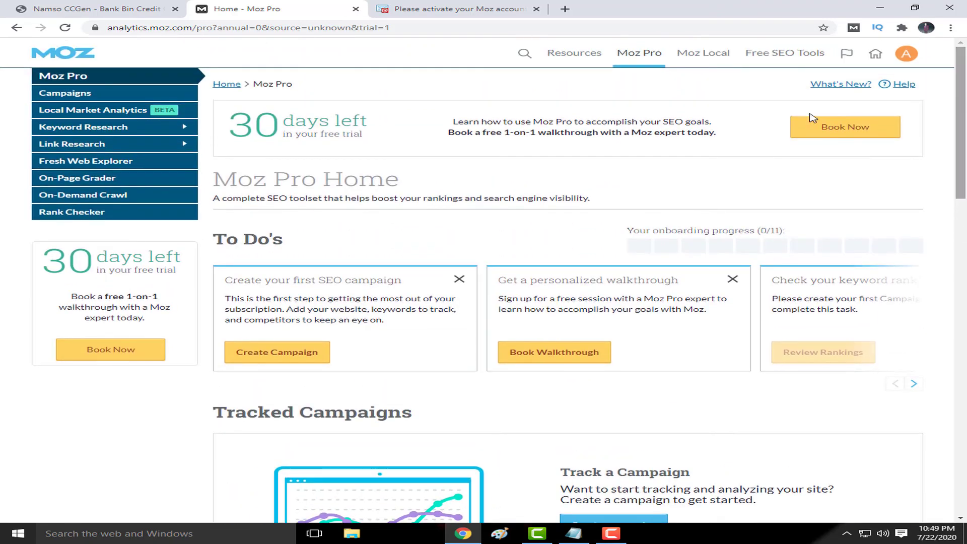
left_click_drag(300, 88, 252, 85)
left_click(318, 91)
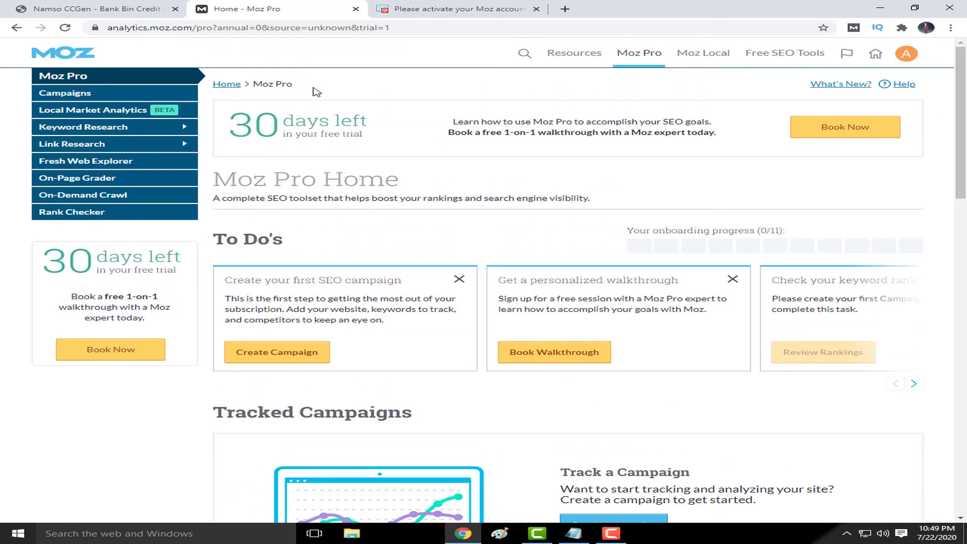
left_click_drag(302, 87, 254, 85)
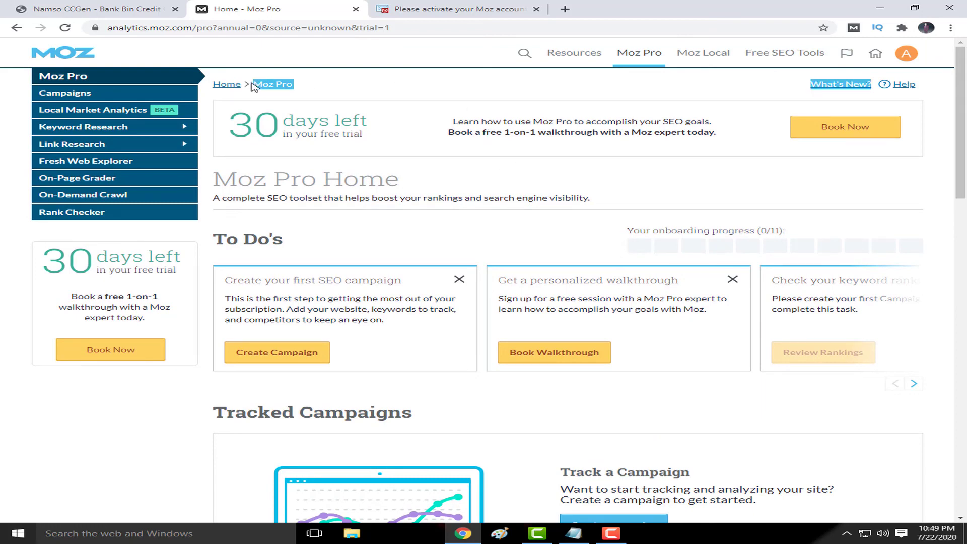
left_click(317, 91)
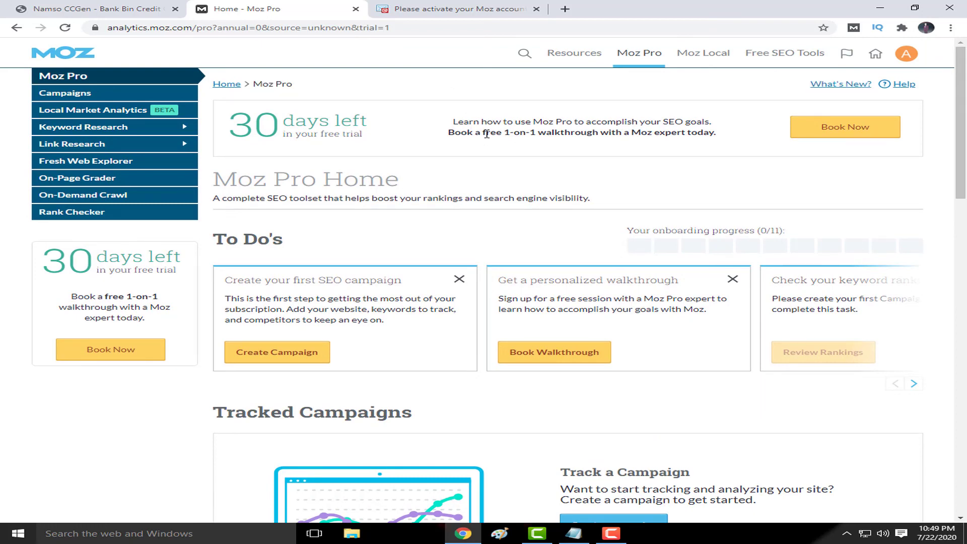